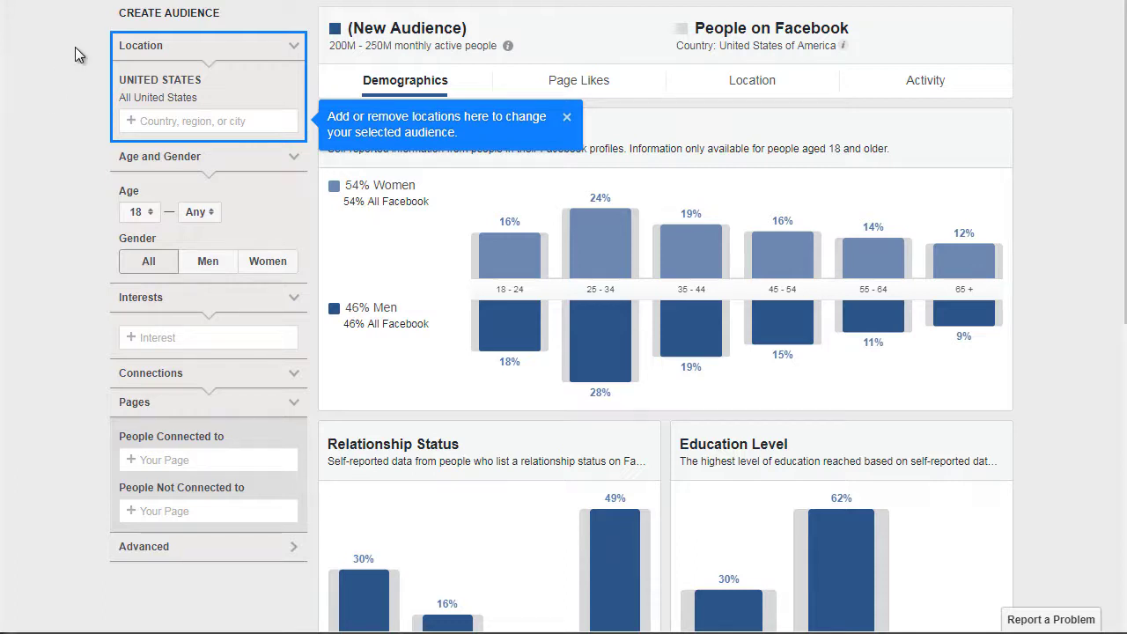
left_click(71, 2)
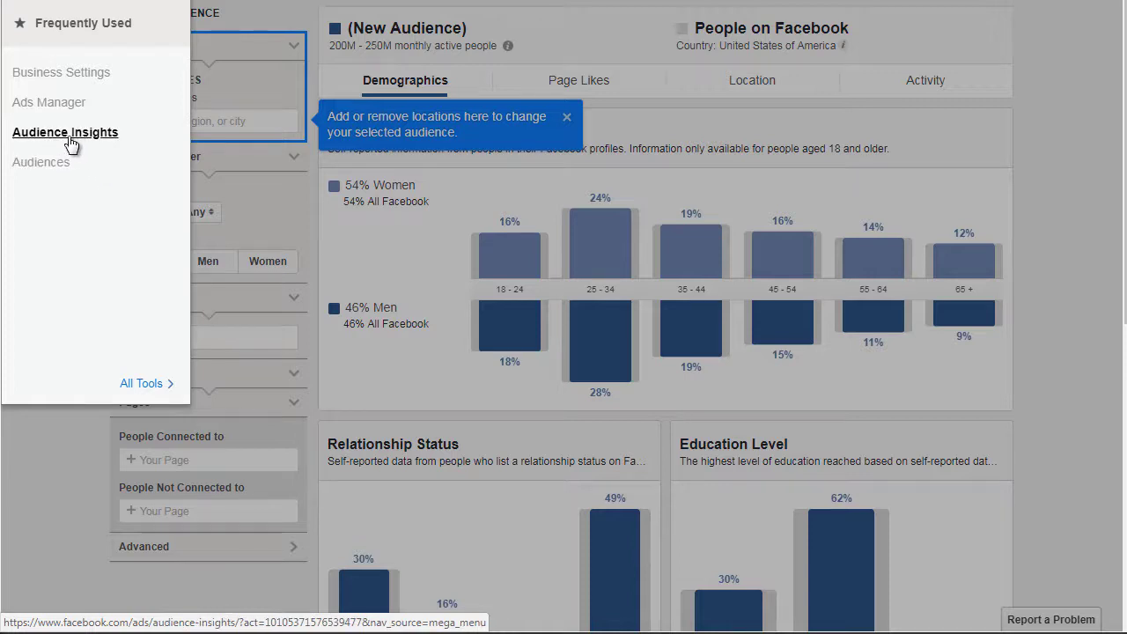
left_click(80, 452)
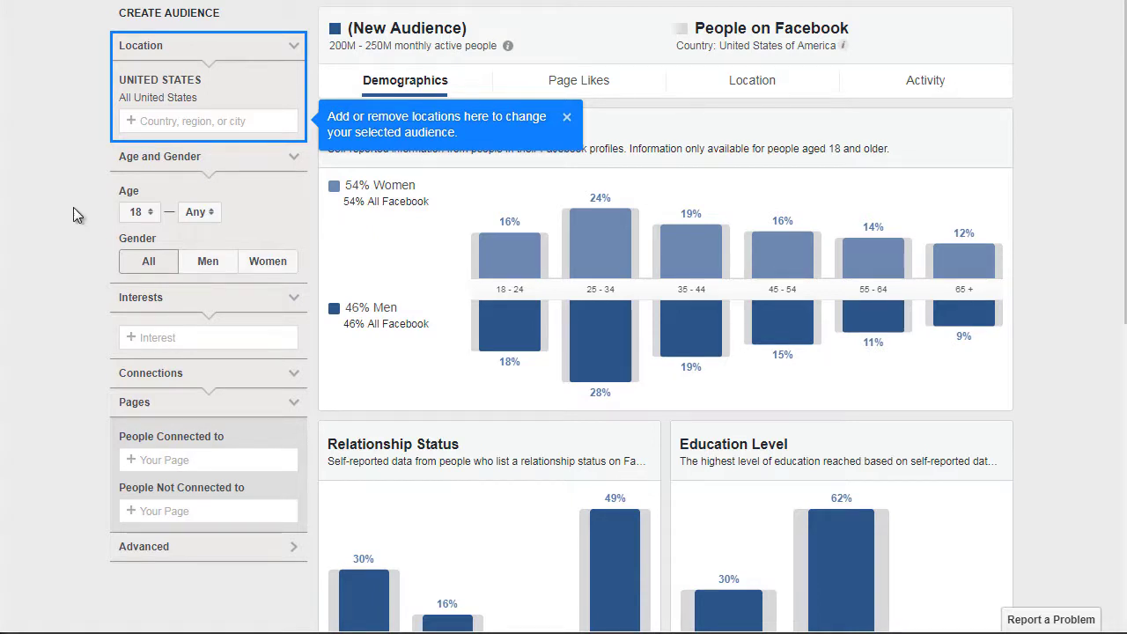
Step: Add "Home automation" as an interest for the new audience and dismiss the location tip
left_click(184, 338)
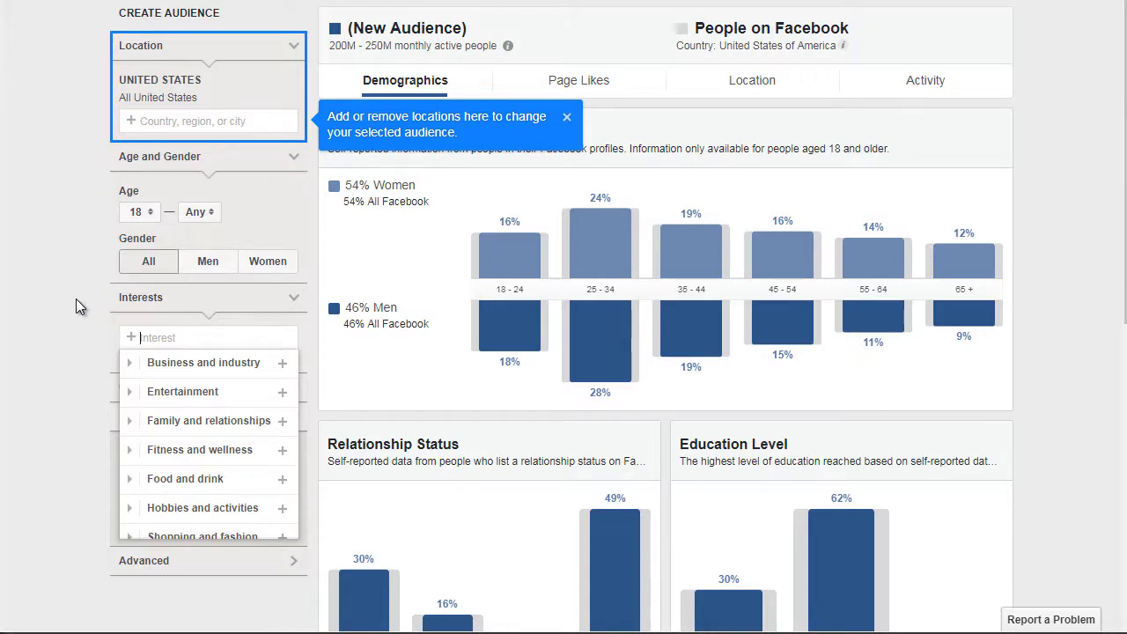
type("home aut")
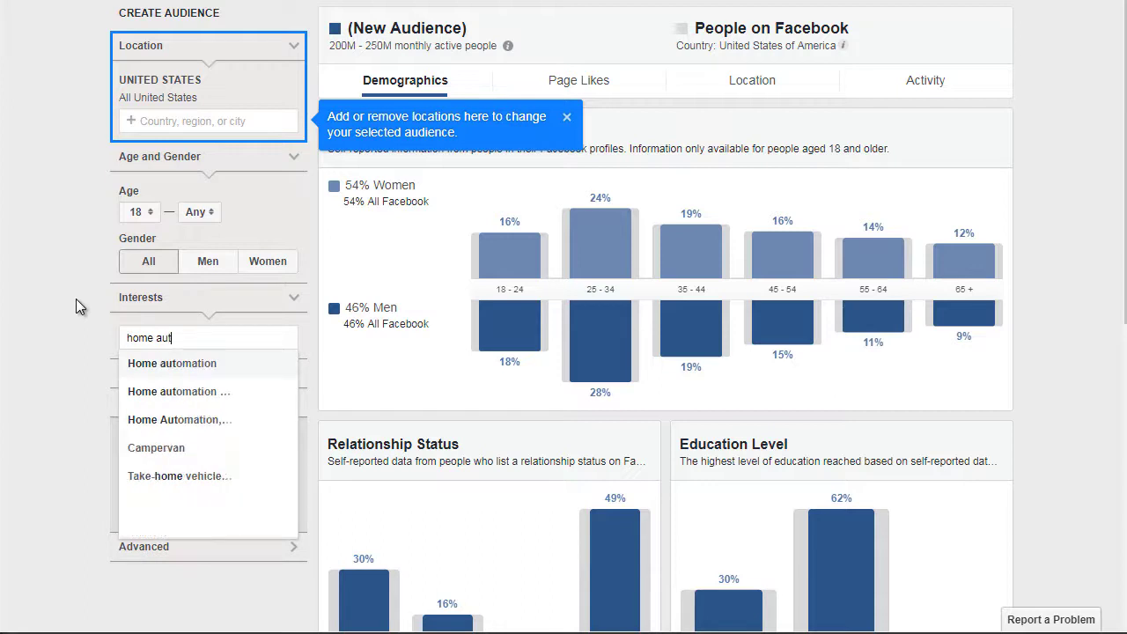
type("omation")
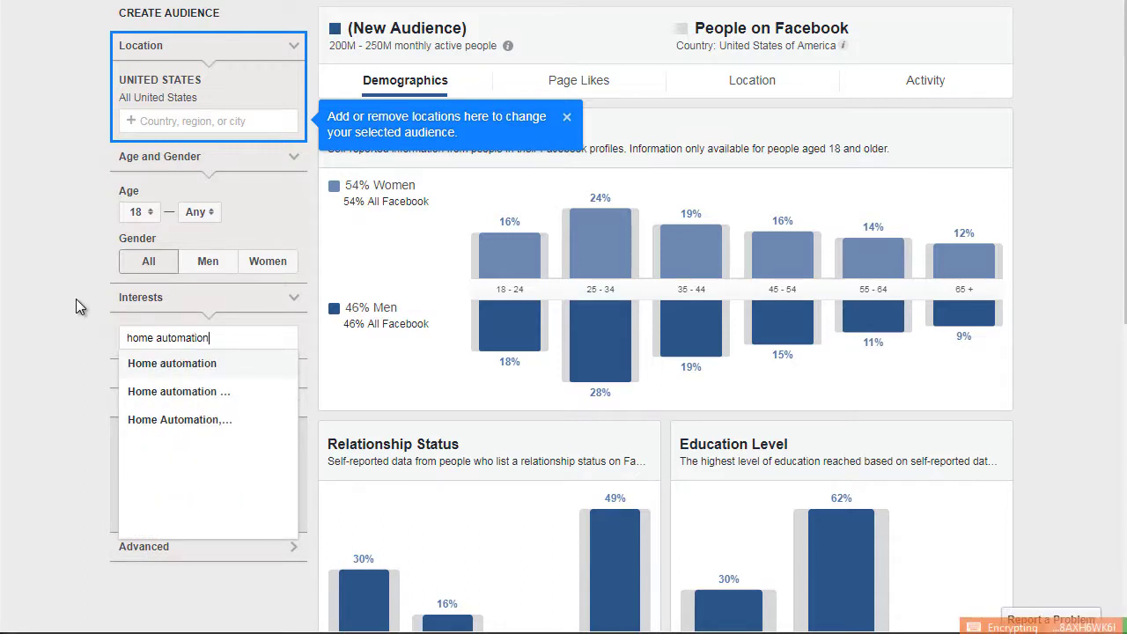
left_click(150, 370)
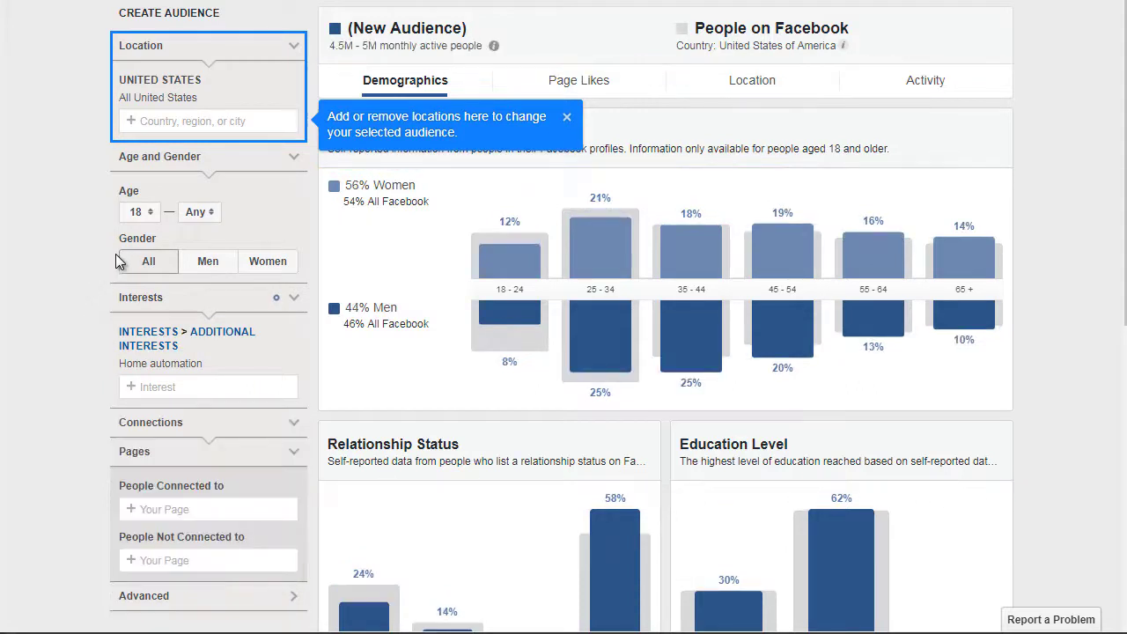
left_click(567, 117)
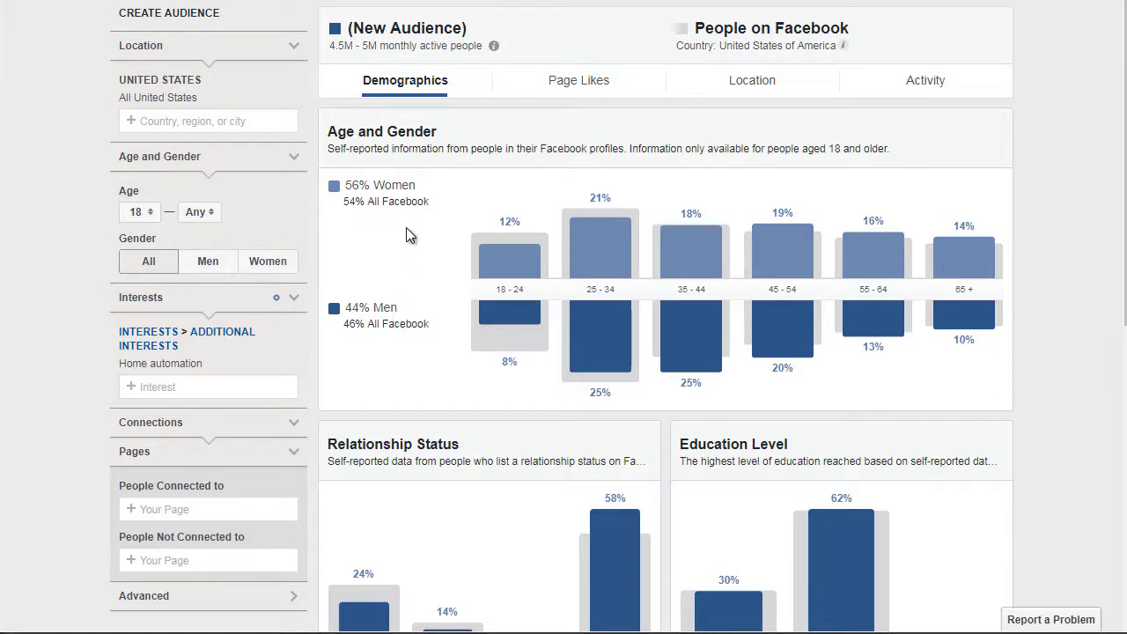
Step: Compare the age groups in the Age and Gender chart and narrow the audience to women aged 25 to 34
mouse_move(592, 253)
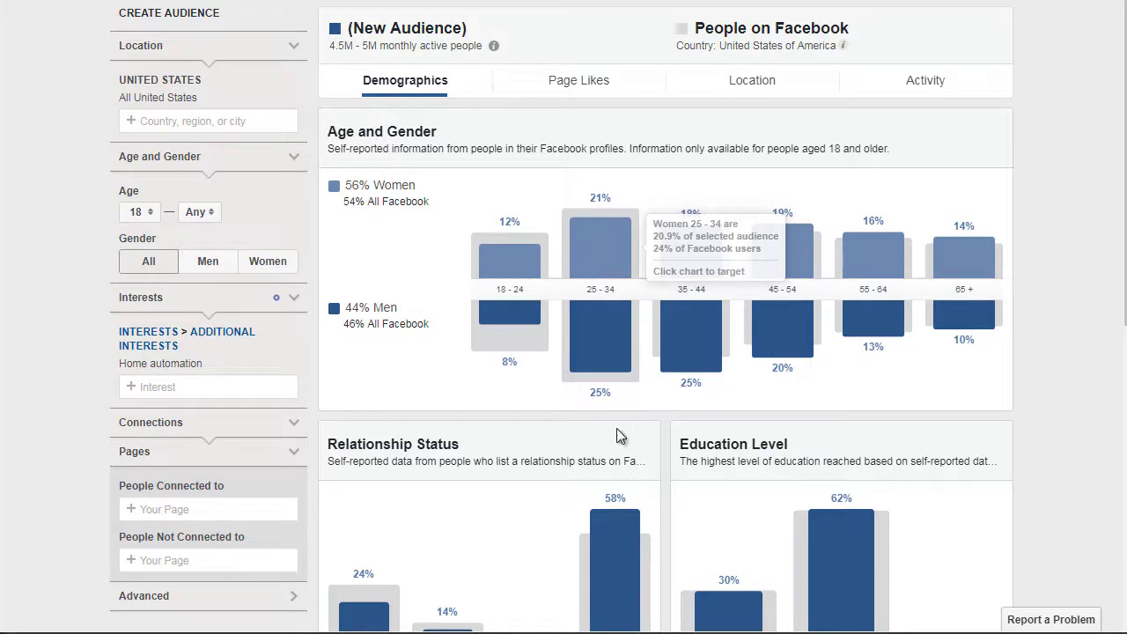
mouse_move(622, 377)
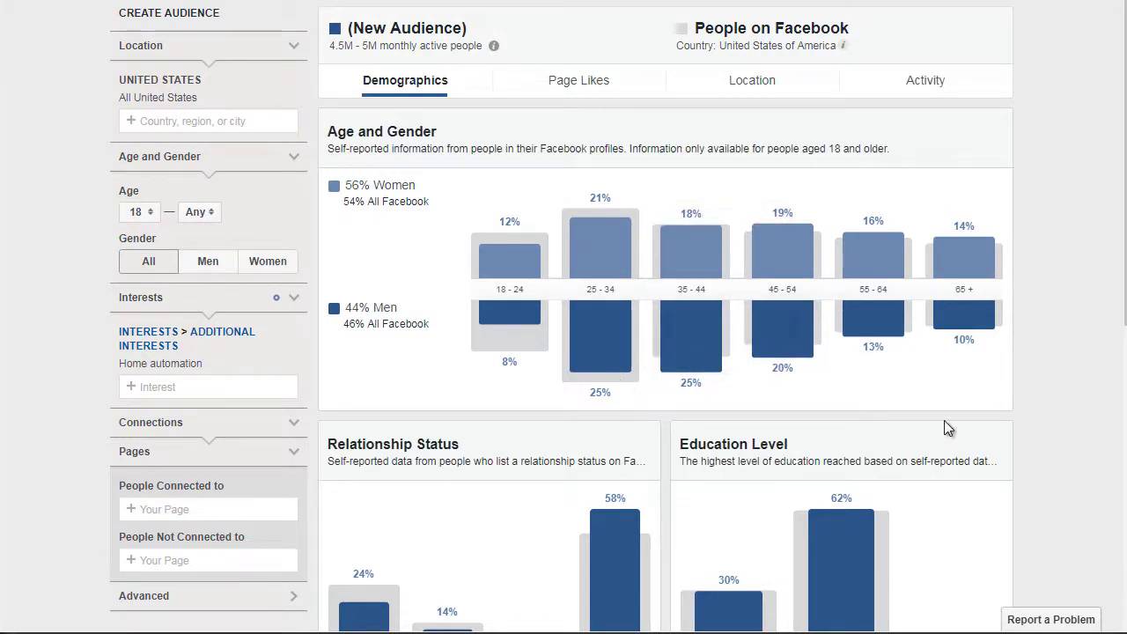
mouse_move(610, 289)
mouse_move(698, 296)
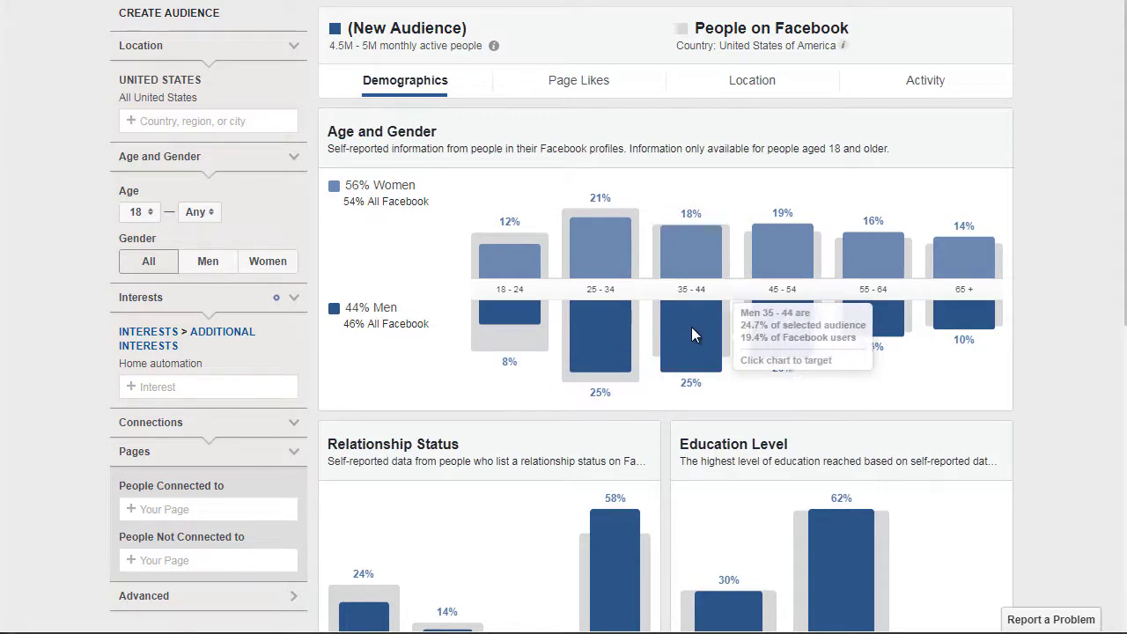
mouse_move(678, 230)
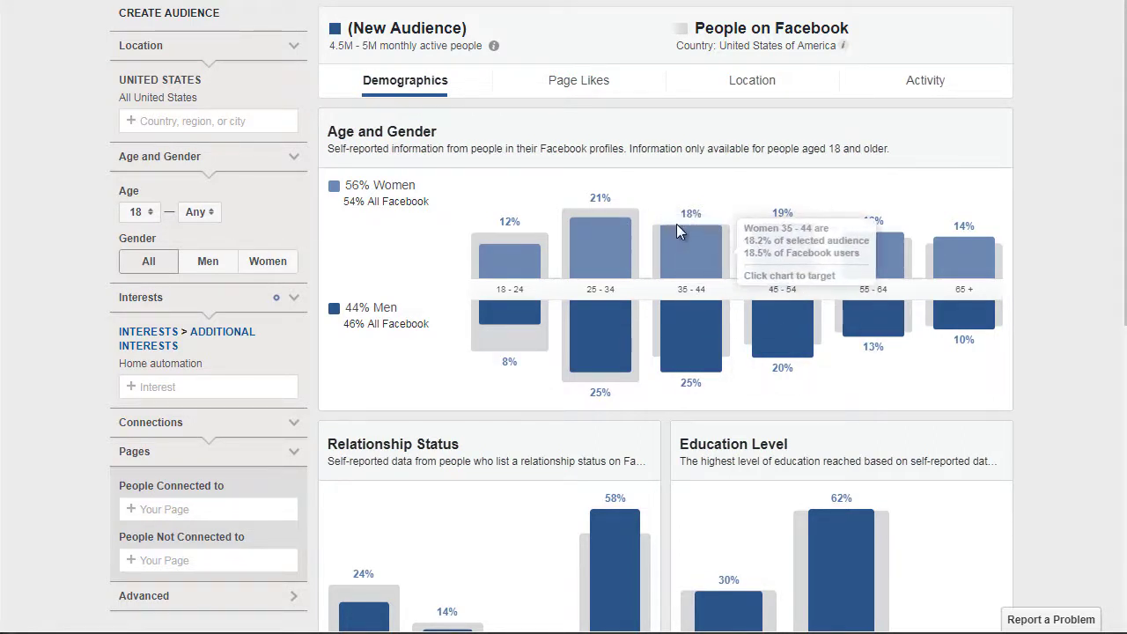
mouse_move(586, 233)
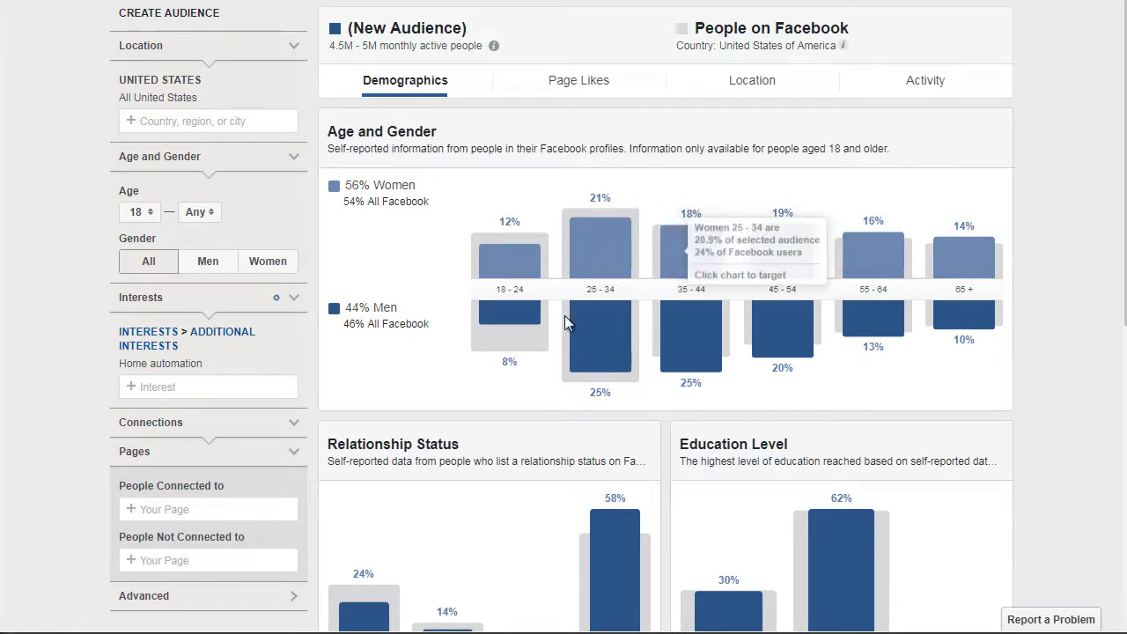
mouse_move(766, 319)
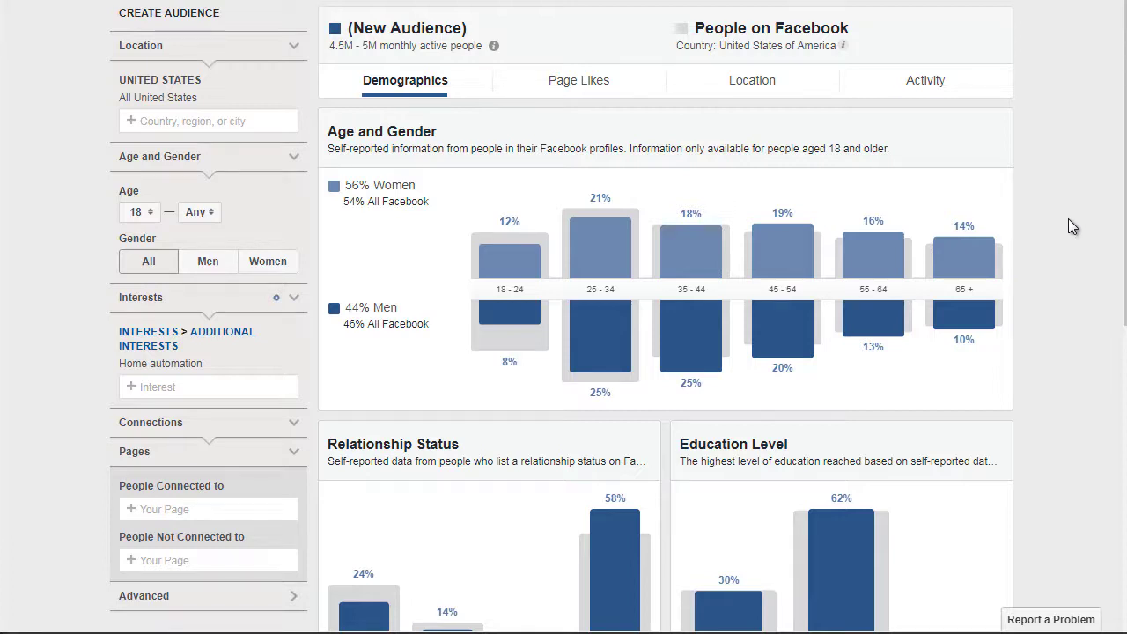
left_click(607, 253)
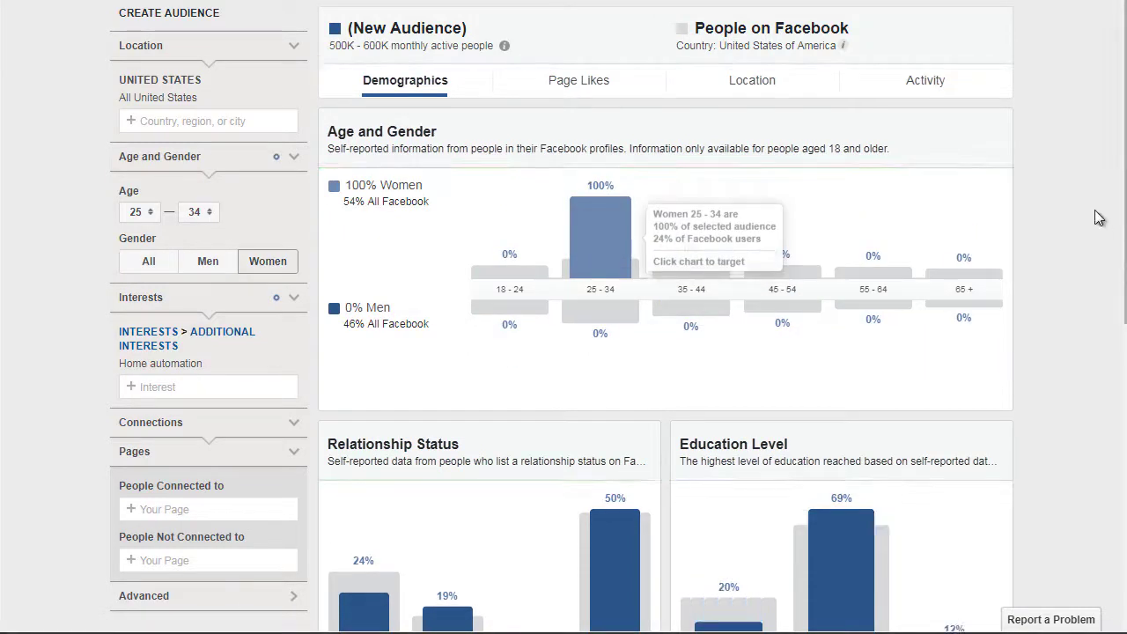
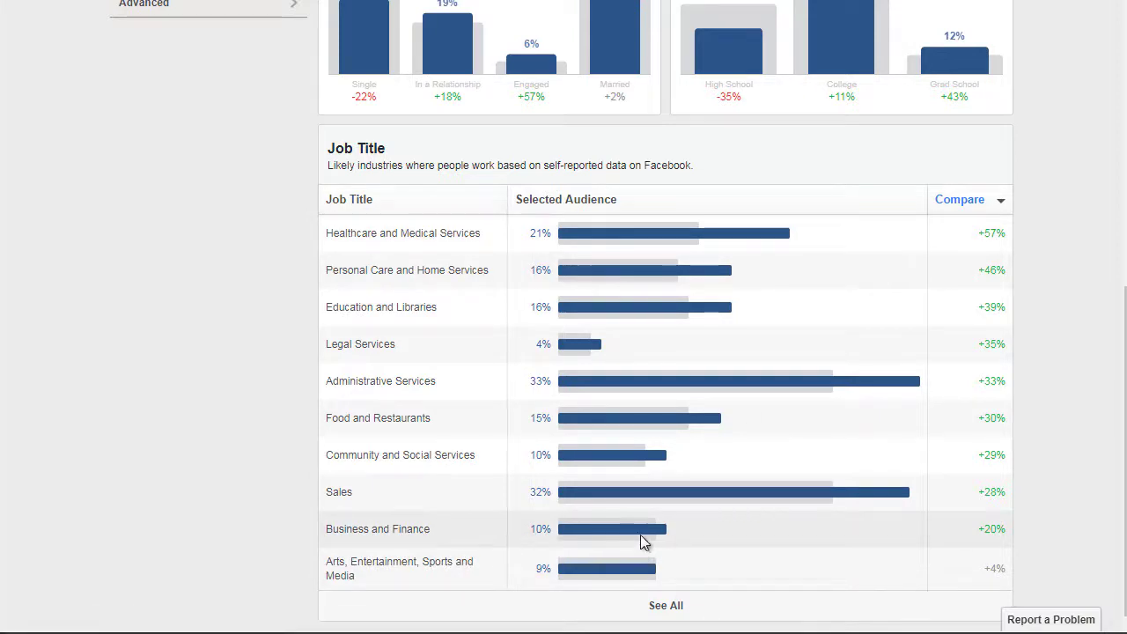
Step: Review the top categories and the most relevant liked pages for the women aged 25 to 34
scroll(1036, 197, "up", 4)
scroll(1033, 211, "up", 2)
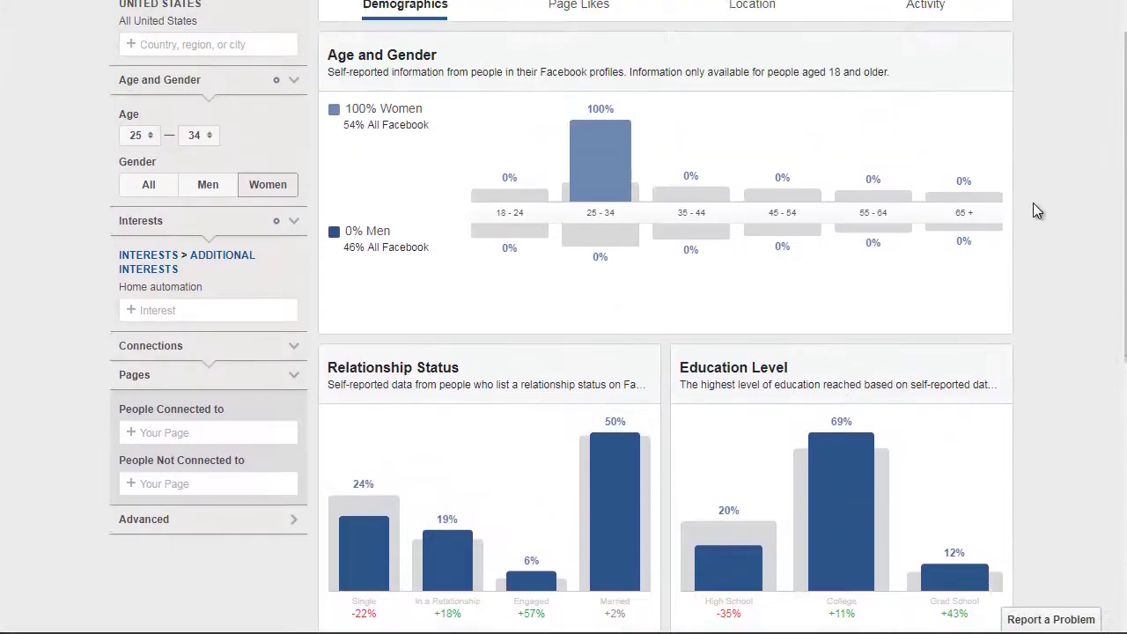
left_click(578, 23)
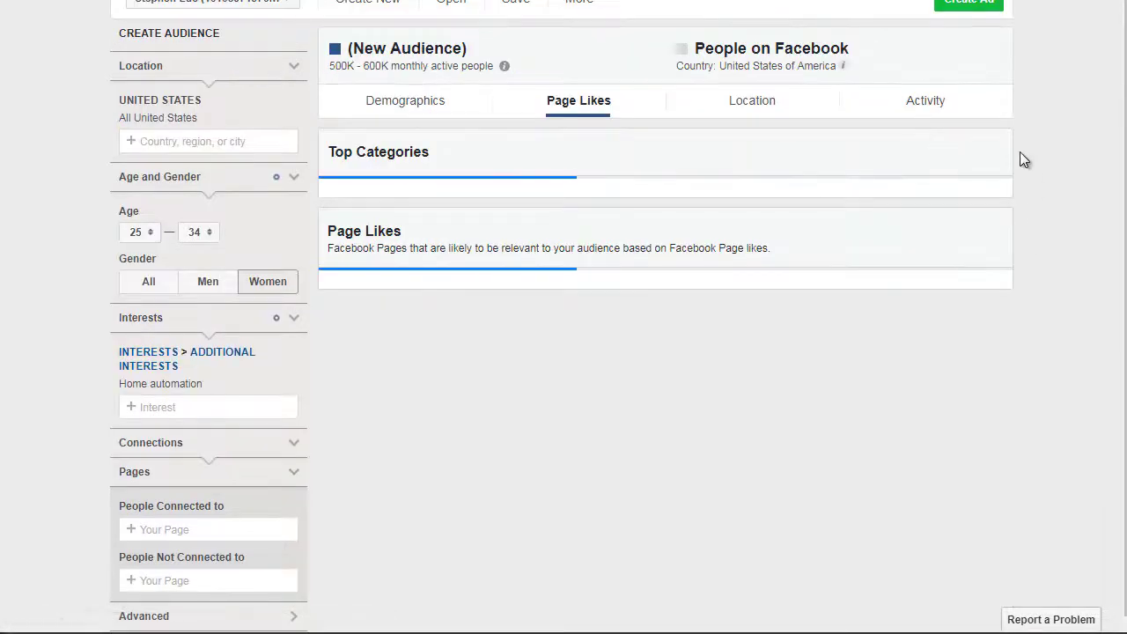
scroll(1022, 160, "down", 2)
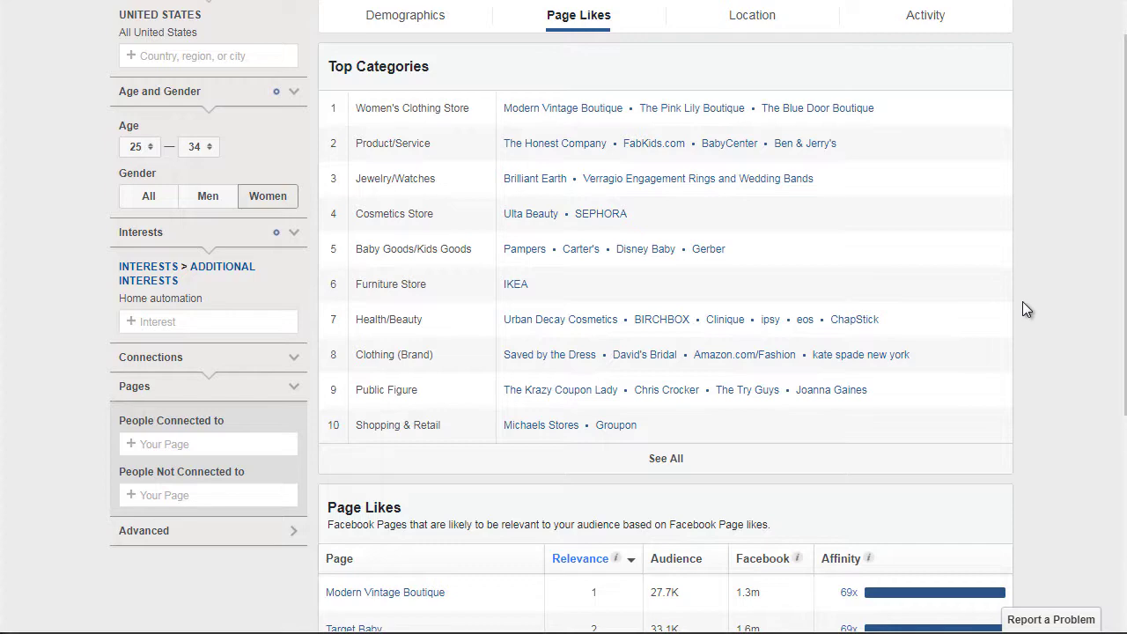
scroll(1022, 302, "down", 4)
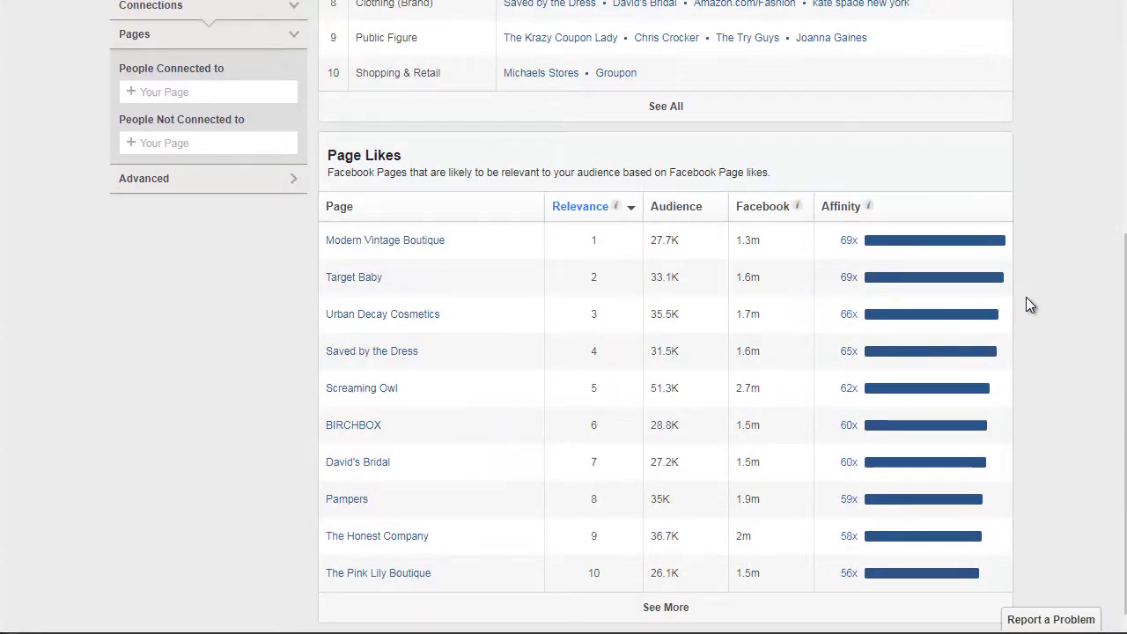
mouse_move(404, 250)
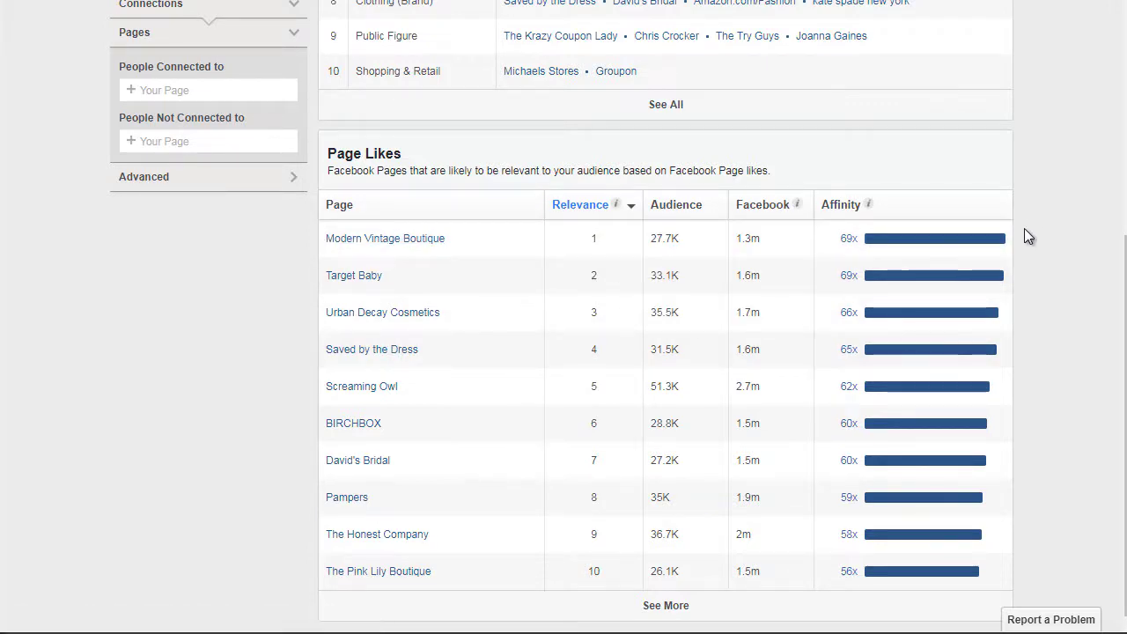
scroll(1026, 234, "up", 5)
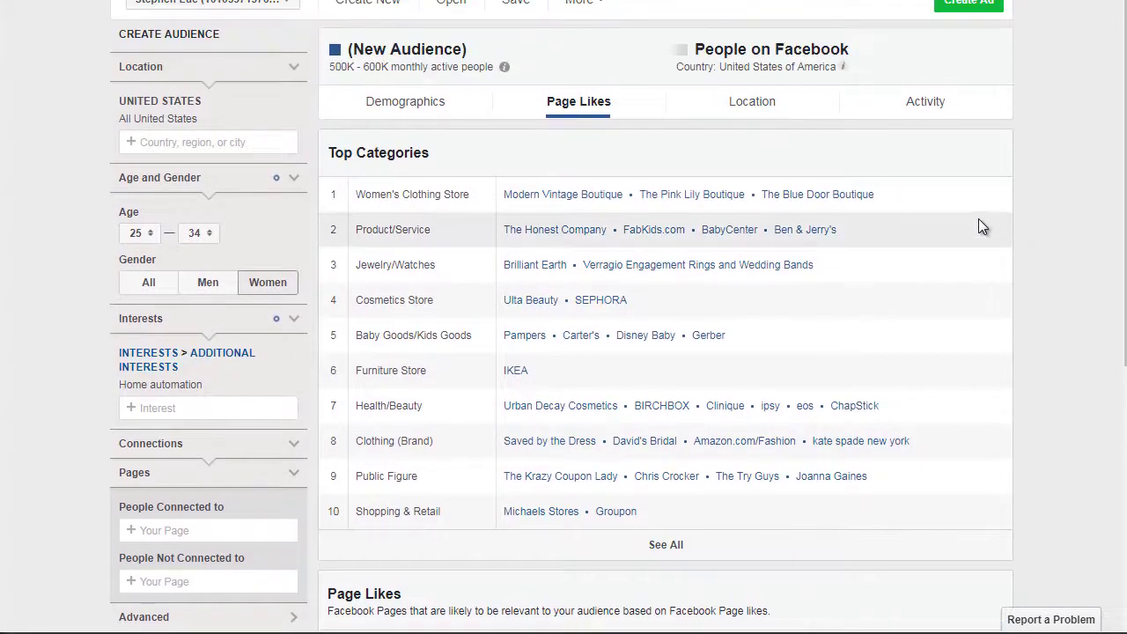
Step: Check the selected audience's top cities and its activity frequency and device usage charts
left_click(751, 104)
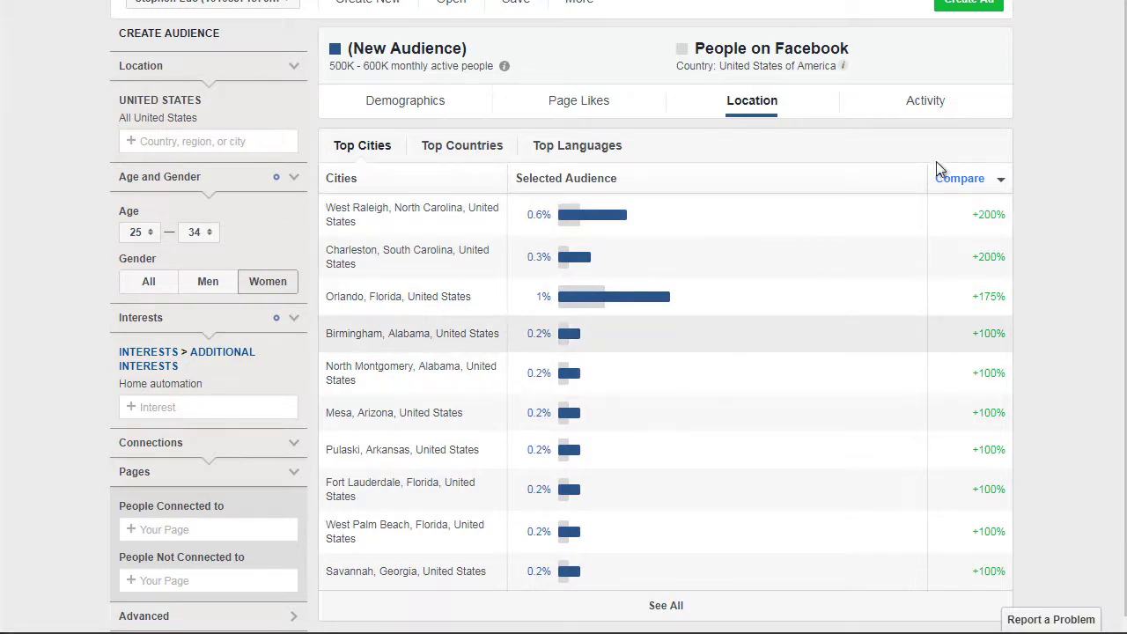
left_click(948, 107)
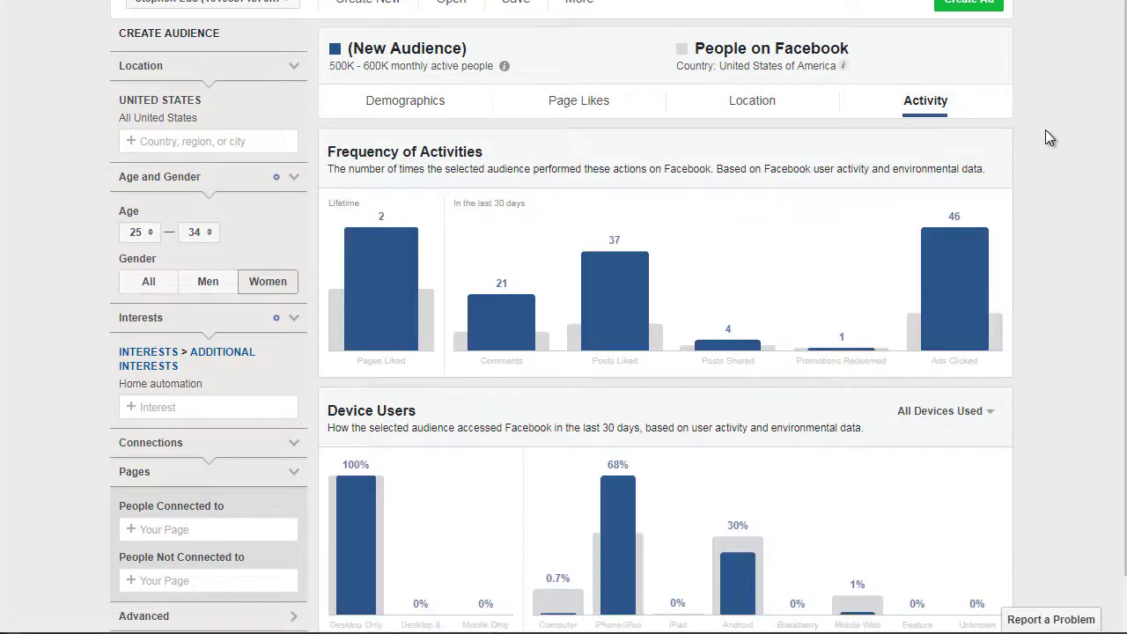
scroll(962, 118, "down", 1)
scroll(967, 119, "down", 1)
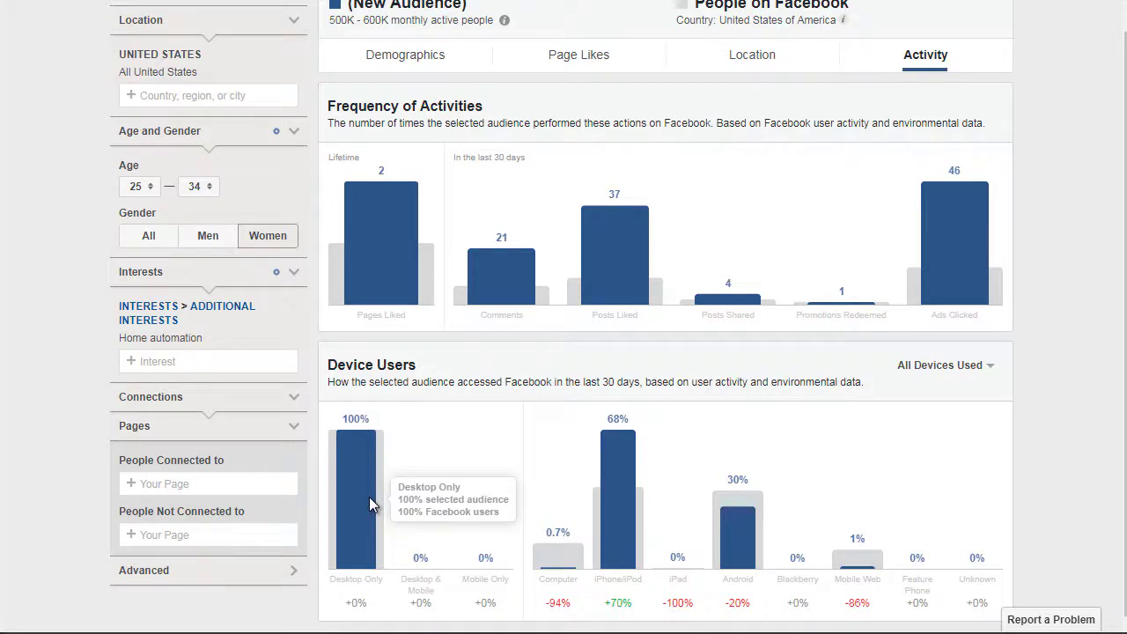
scroll(1039, 269, "up", 2)
scroll(1039, 269, "down", 1)
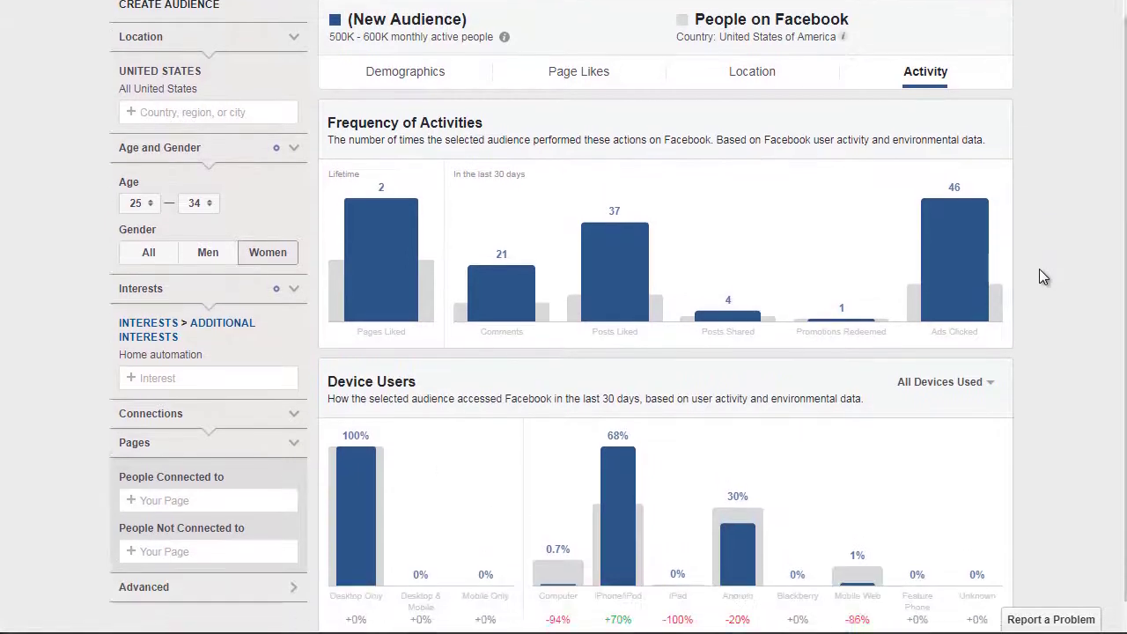
scroll(1039, 277, "down", 1)
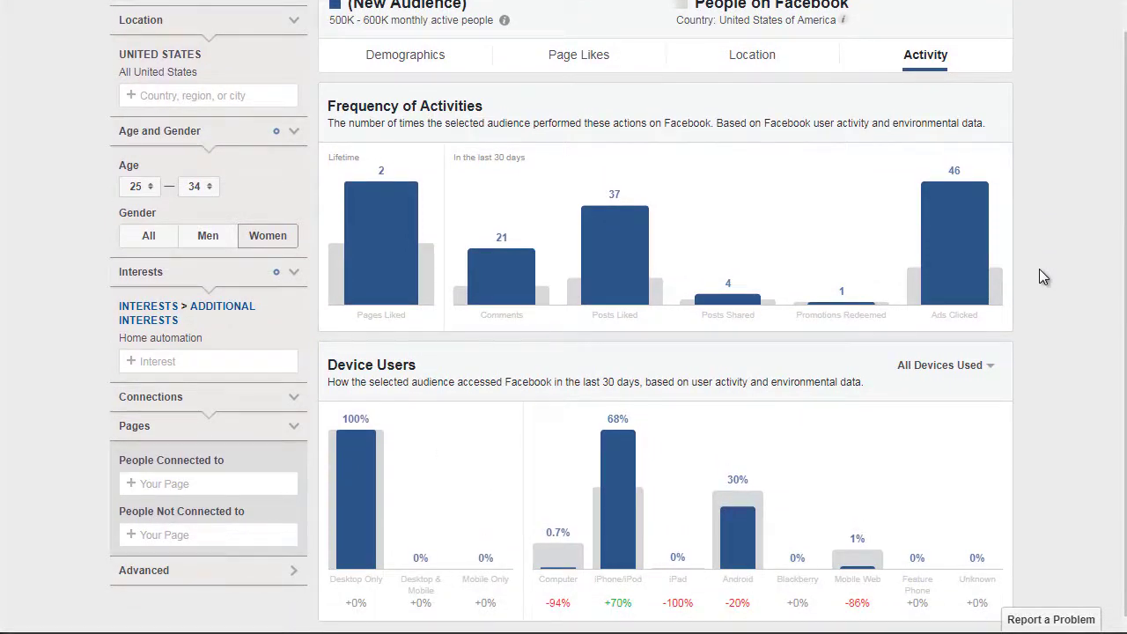
Step: Return to the demographics and retarget the audience to men aged 35 to 44
left_click(373, 71)
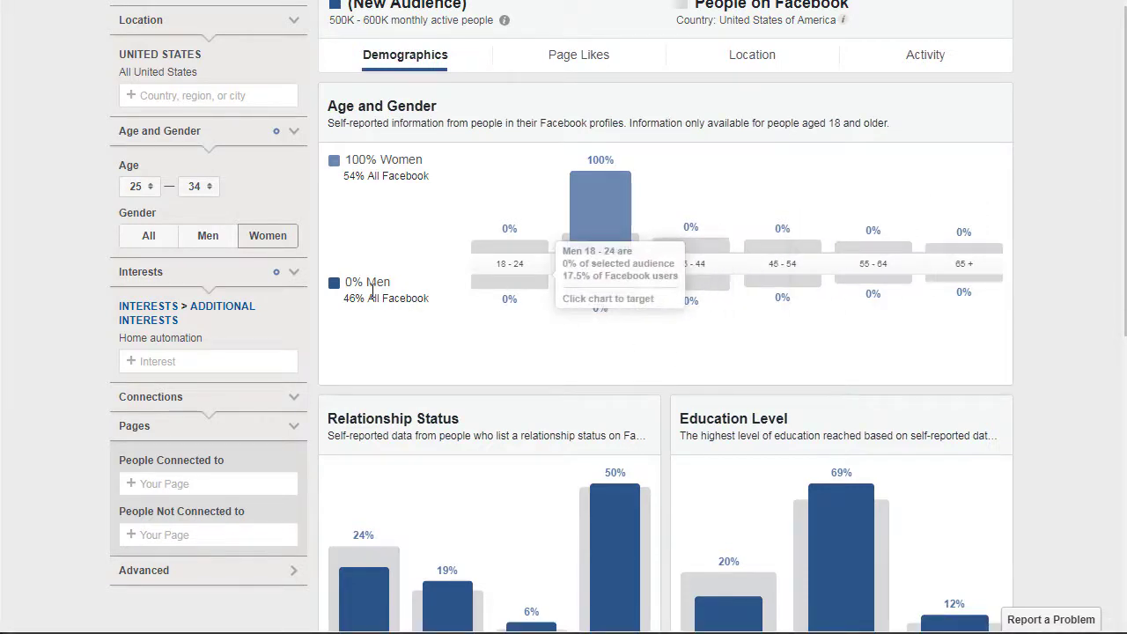
mouse_move(674, 307)
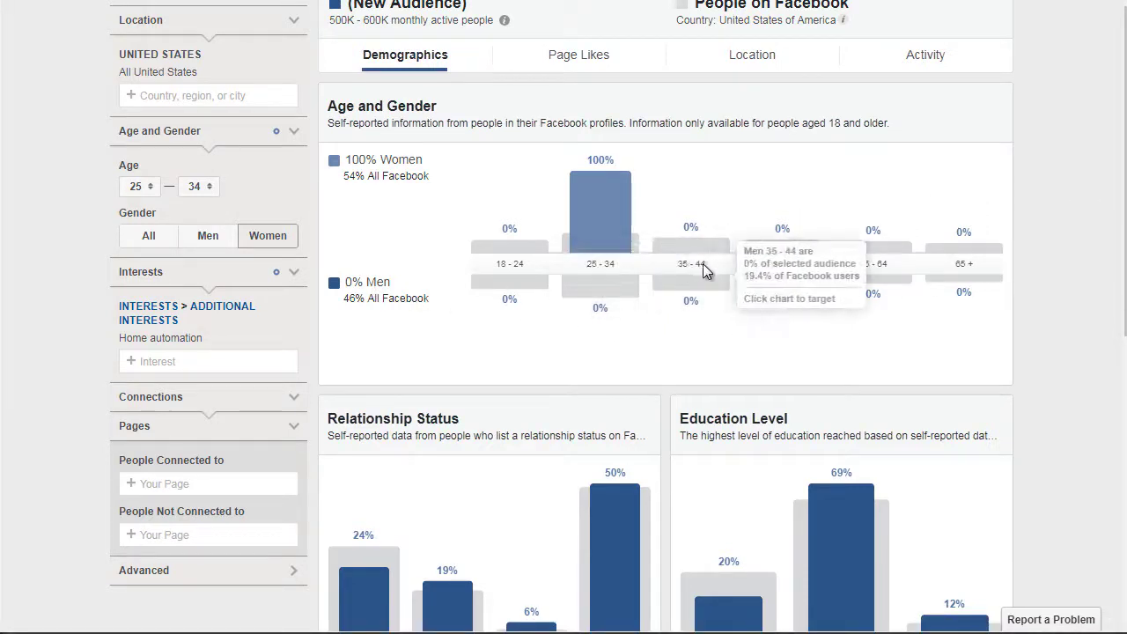
left_click(695, 283)
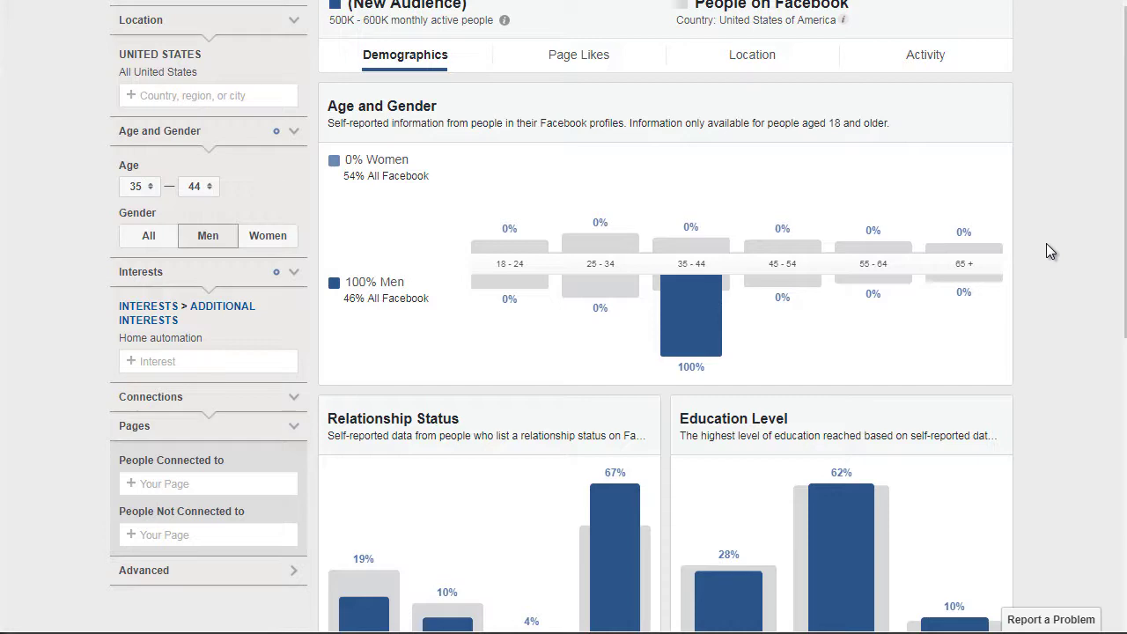
Step: Examine the relationship status, education level and job titles of the men aged 35 to 44
scroll(1047, 251, "down", 3)
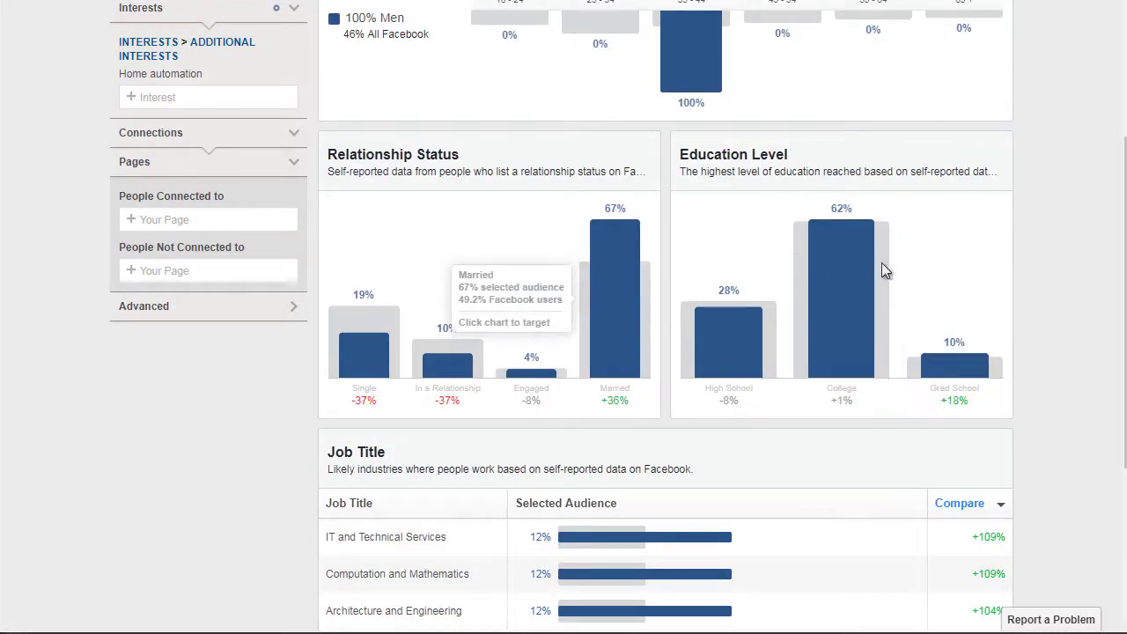
scroll(864, 290, "down", 3)
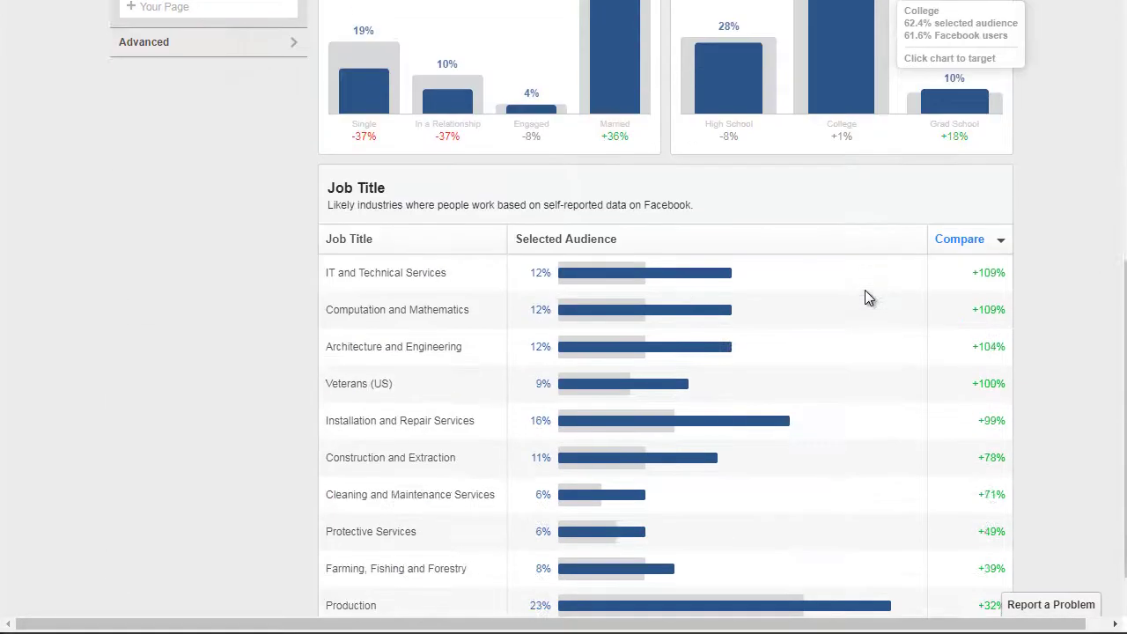
scroll(865, 297, "down", 1)
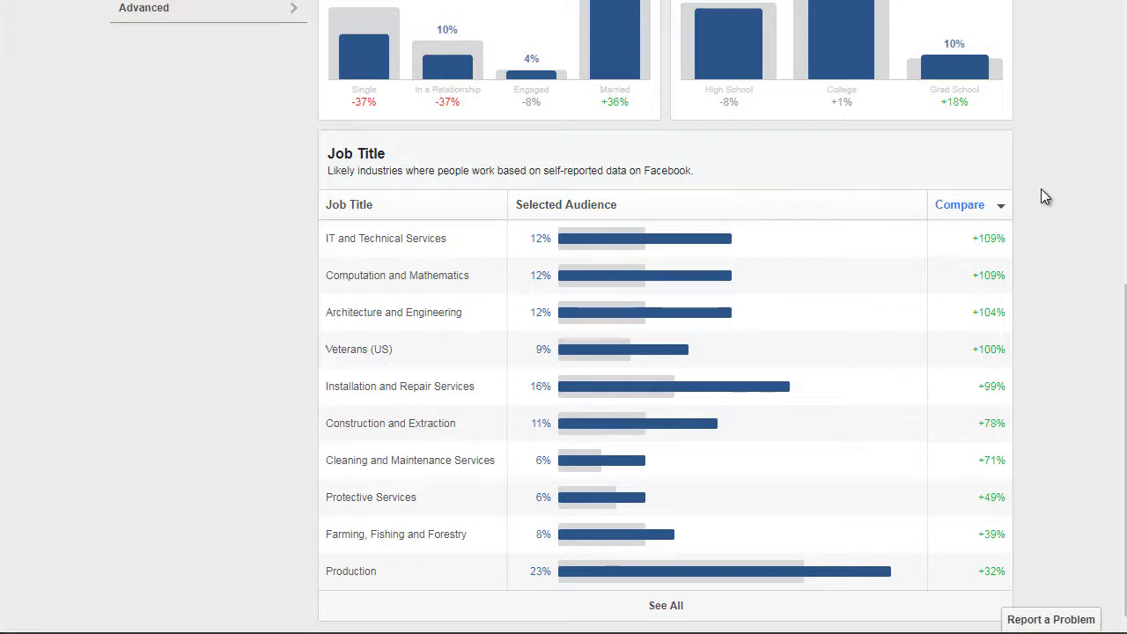
scroll(1041, 197, "up", 1)
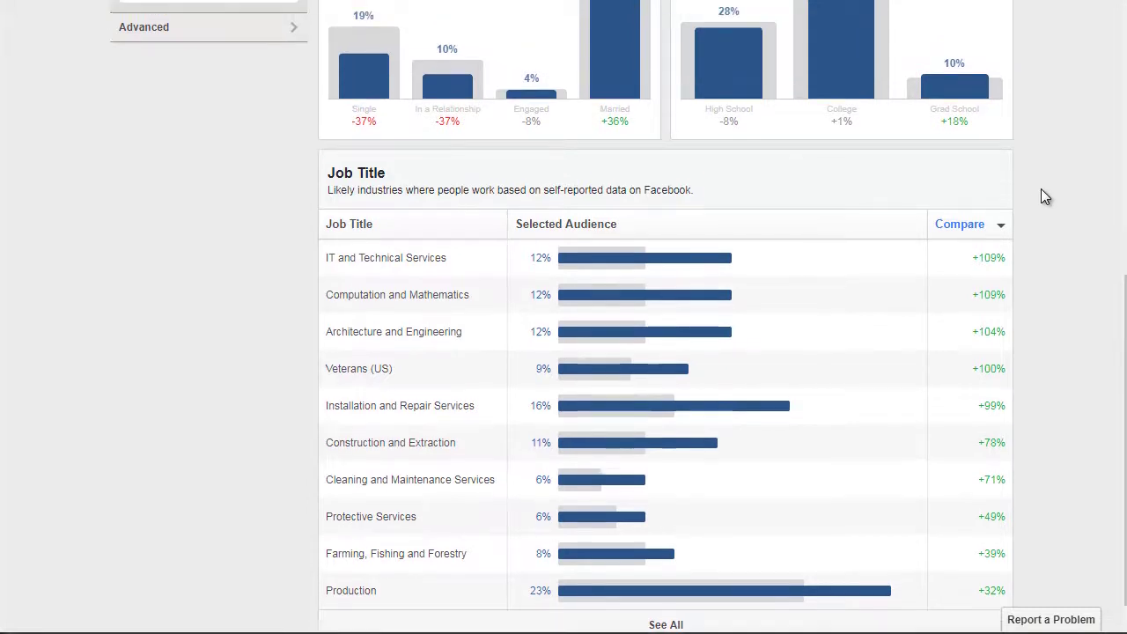
scroll(1042, 188, "up", 1)
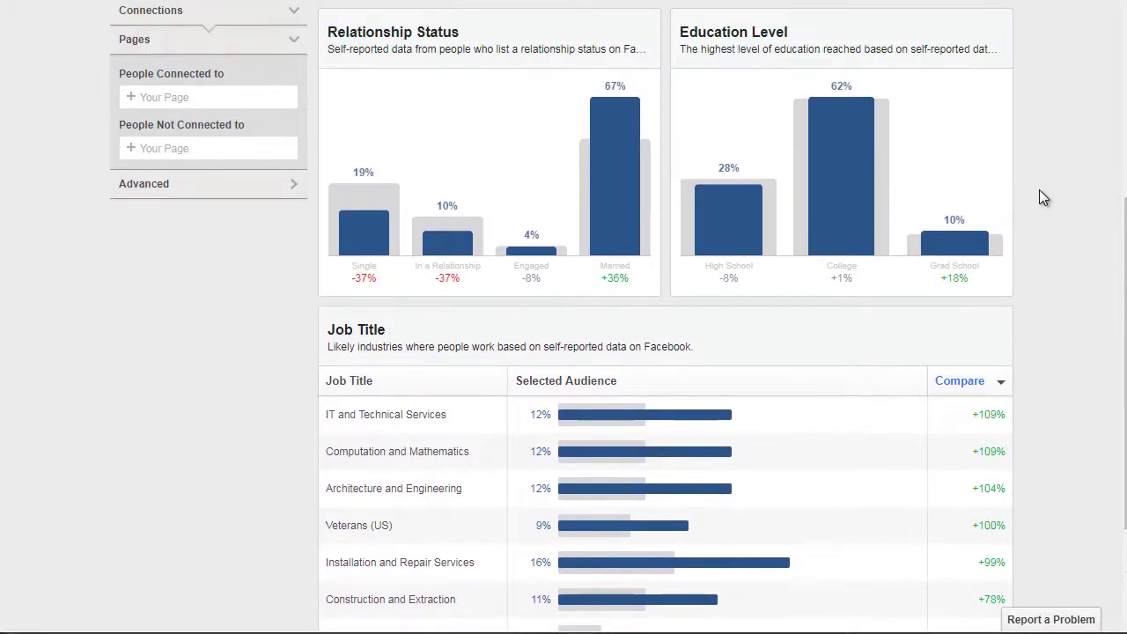
scroll(1039, 189, "up", 3)
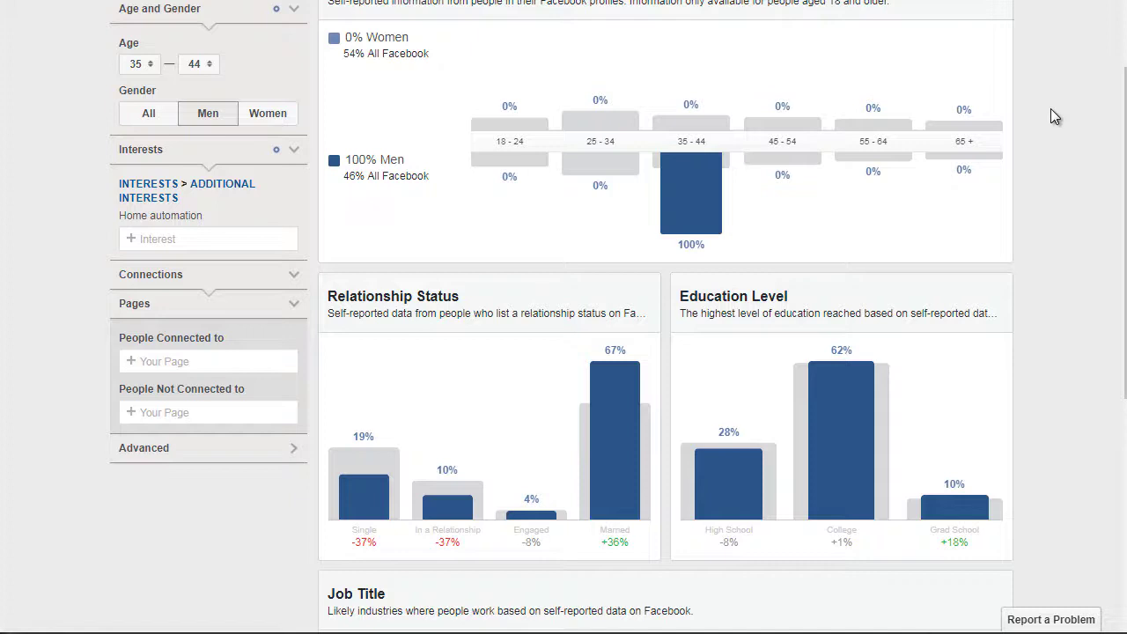
scroll(1051, 113, "up", 1)
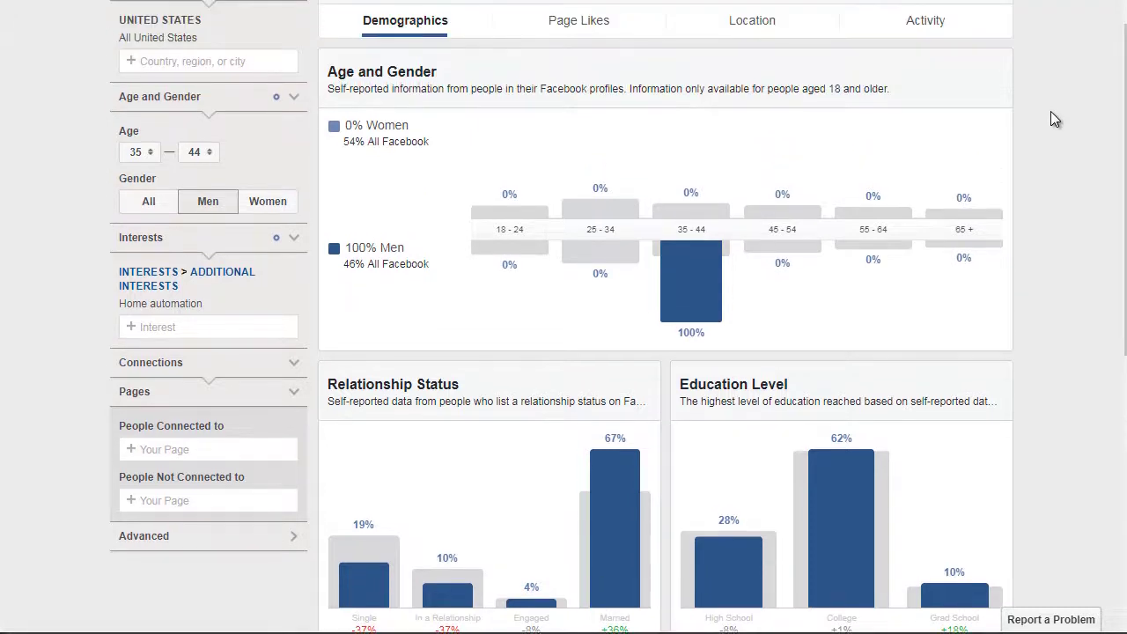